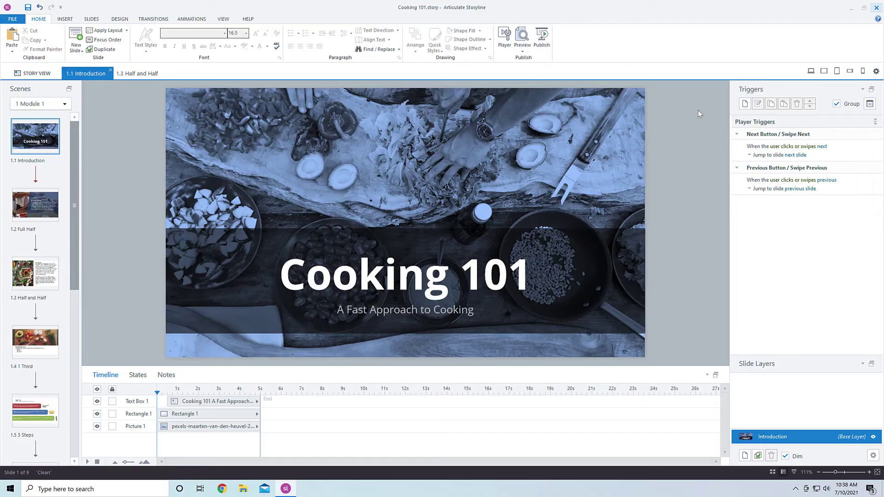
Start publishing the Cooking 101 project for an LMS and select cmi5 as the output standard.
click(541, 39)
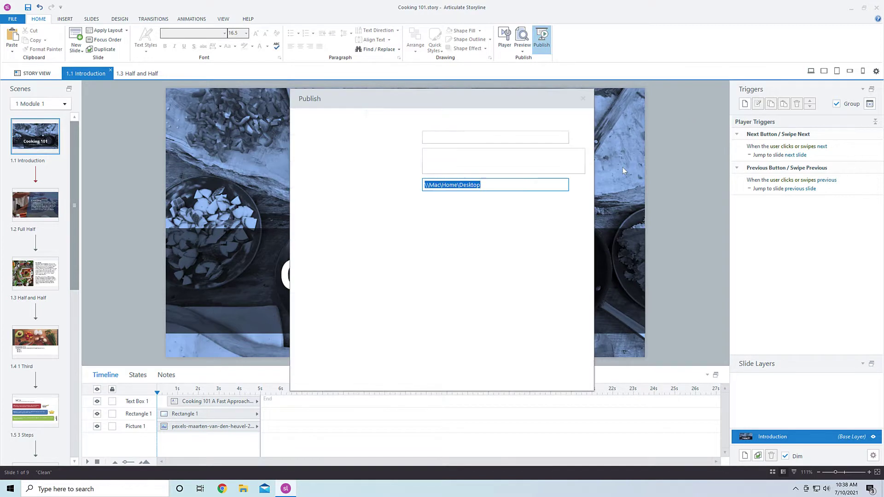
click(469, 300)
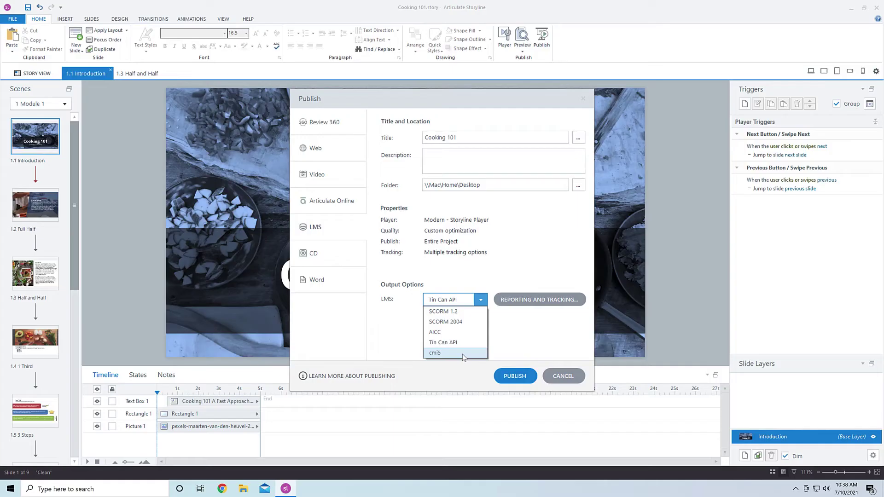
click(460, 353)
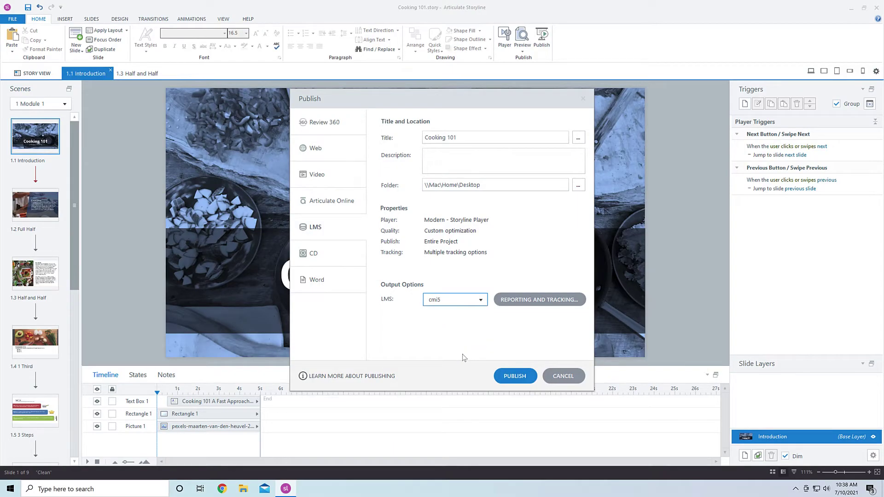
Examine the cmi5 course title, description, Course ID and completion tracking options, and accept the reporting and tracking settings.
click(537, 303)
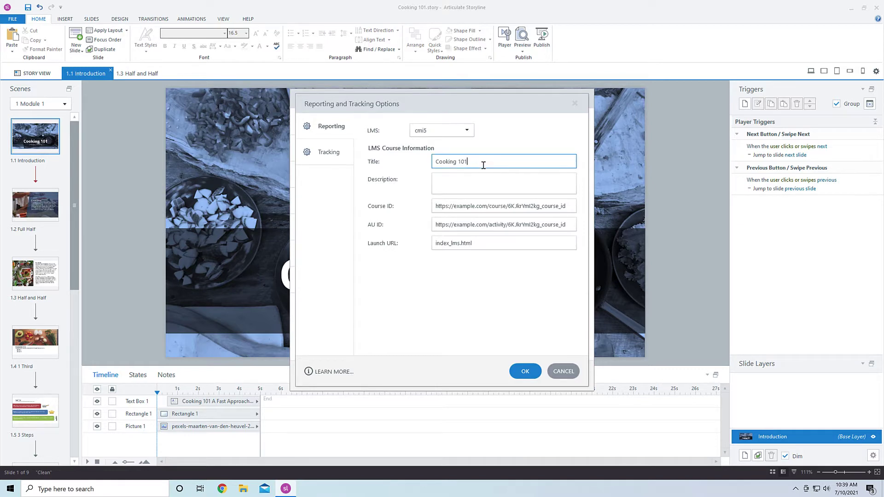
click(481, 183)
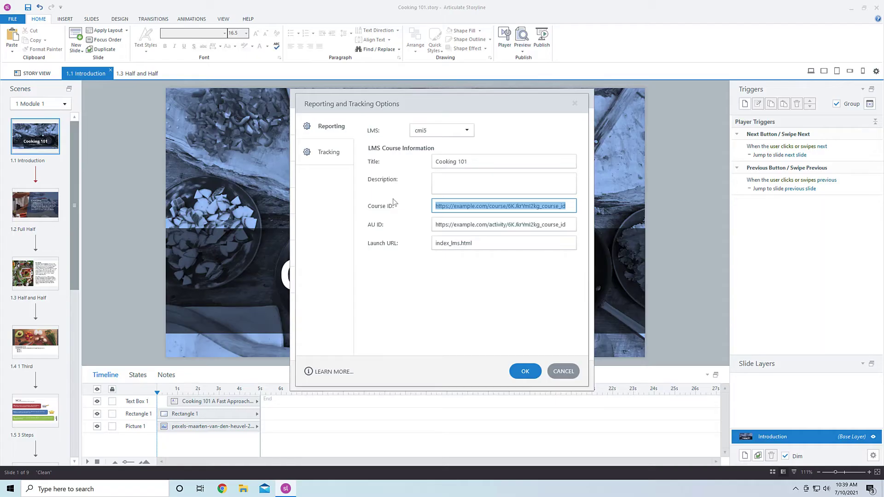
click(559, 205)
drag(571, 206, 511, 206)
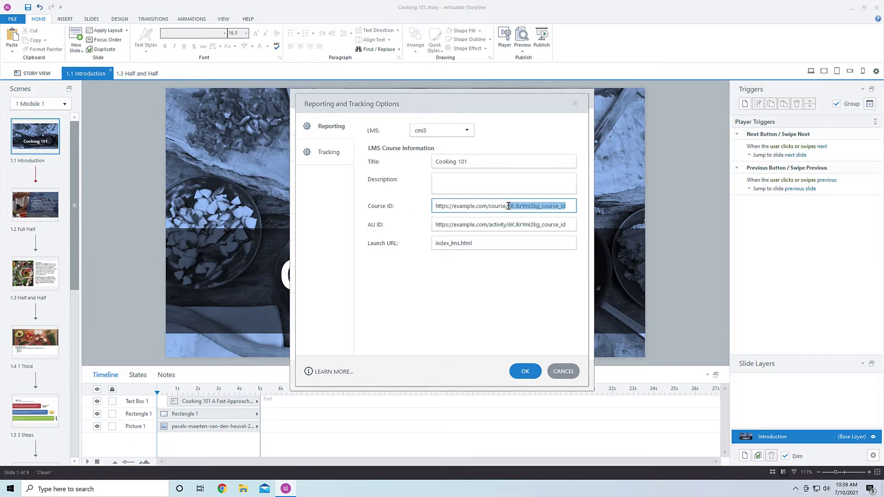
double_click(463, 205)
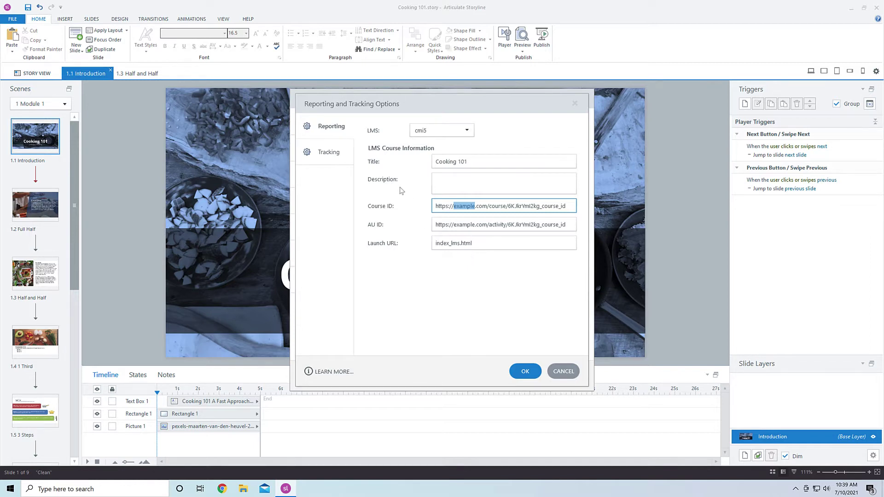
click(327, 153)
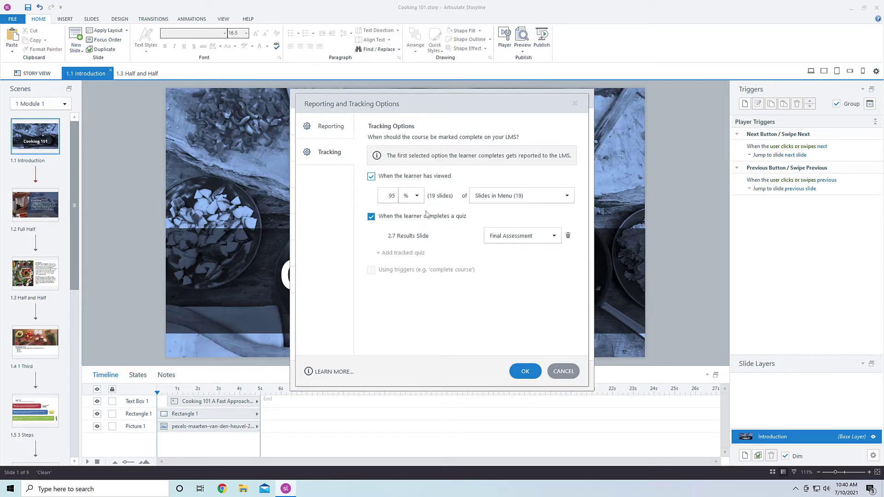
click(342, 132)
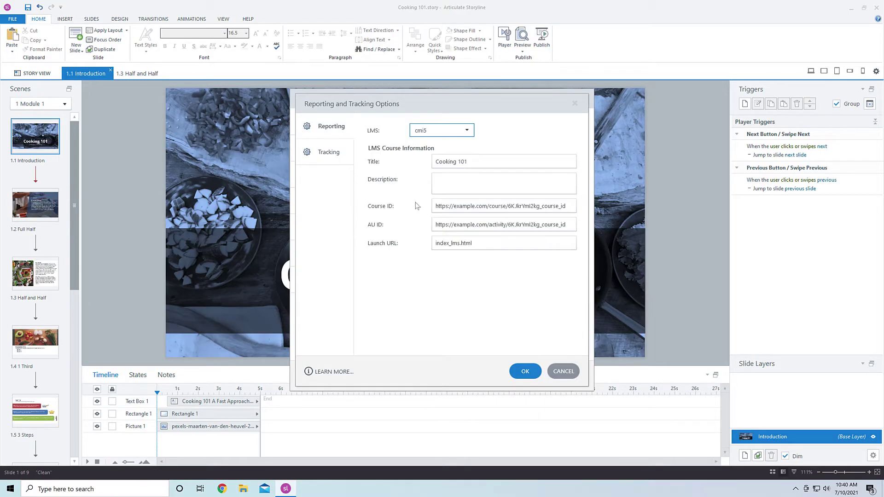
click(523, 371)
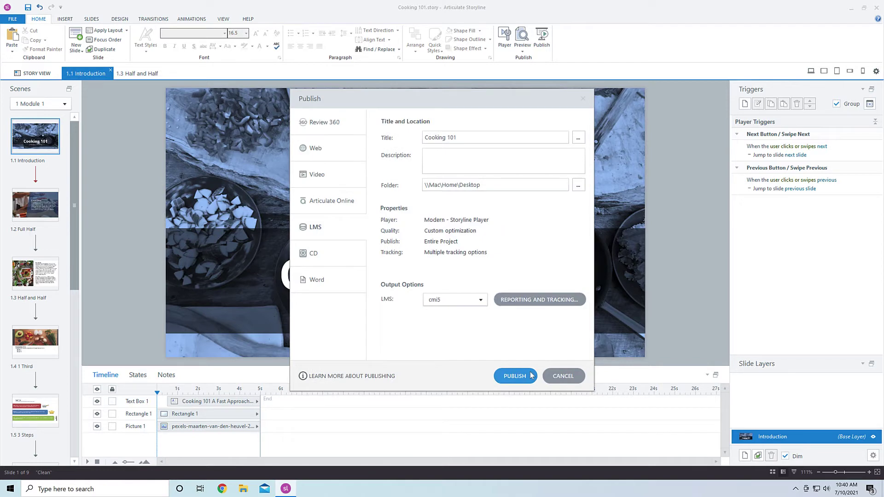
Set the local Desktop as the destination folder and publish the course.
click(578, 185)
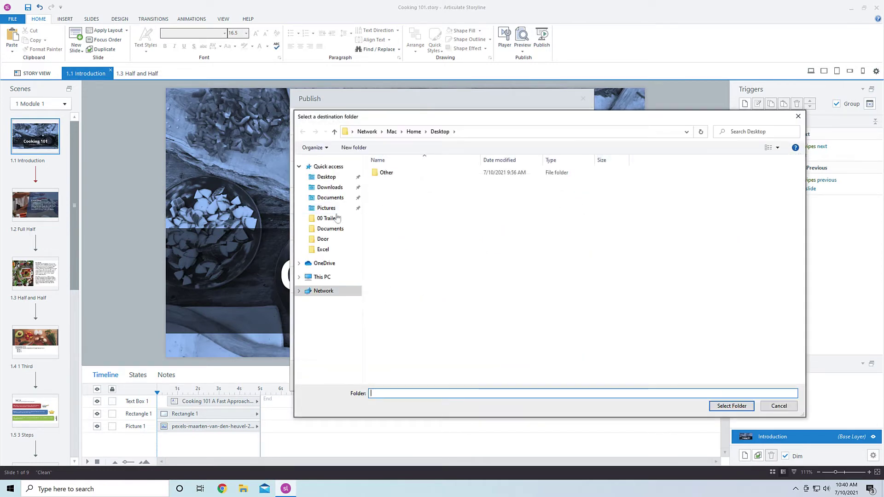
click(326, 177)
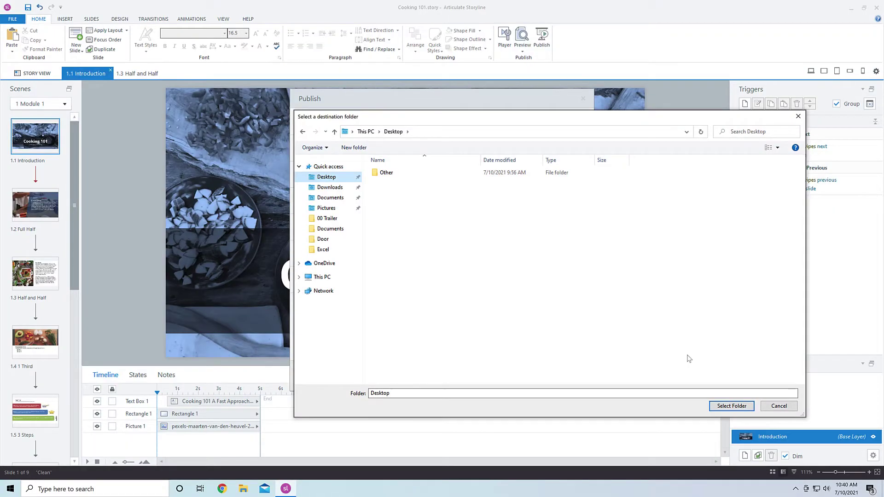
click(745, 408)
click(524, 378)
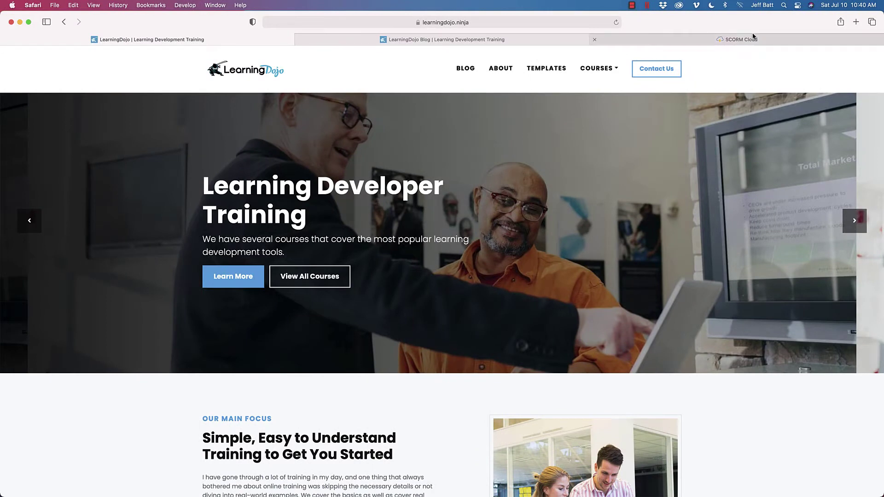
Switch to Safari and view the SCORM Cloud course library and the blog post on sending a first xAPI statement.
click(751, 40)
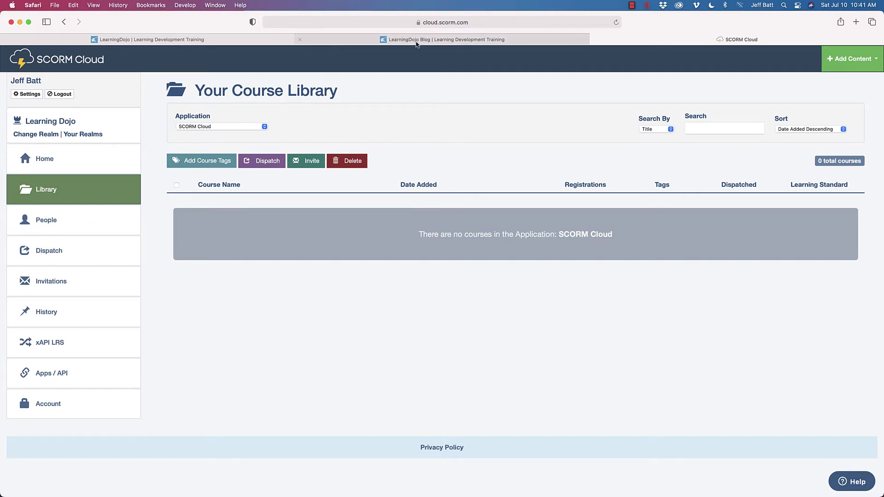
click(416, 40)
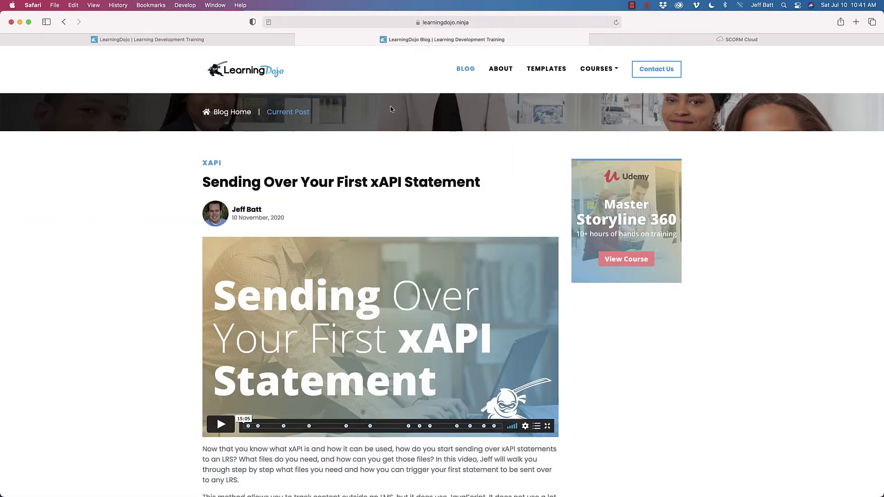
drag(213, 181, 404, 178)
click(700, 41)
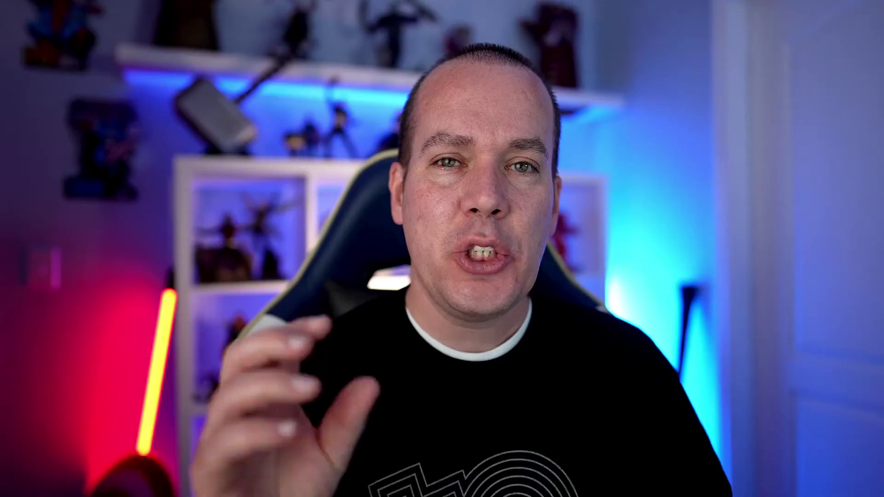
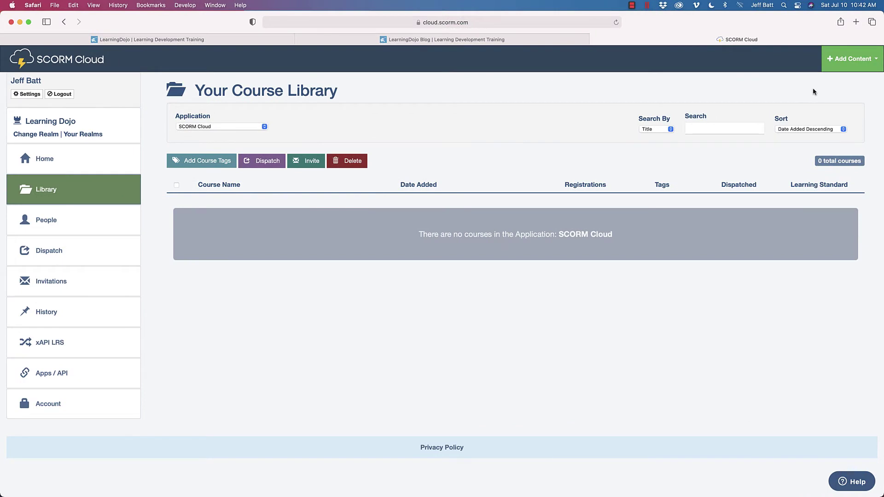
Narrow the browser window to uncover the desktop and locate the published Cooking 101.zip package.
drag(880, 87, 825, 203)
click(855, 231)
click(819, 310)
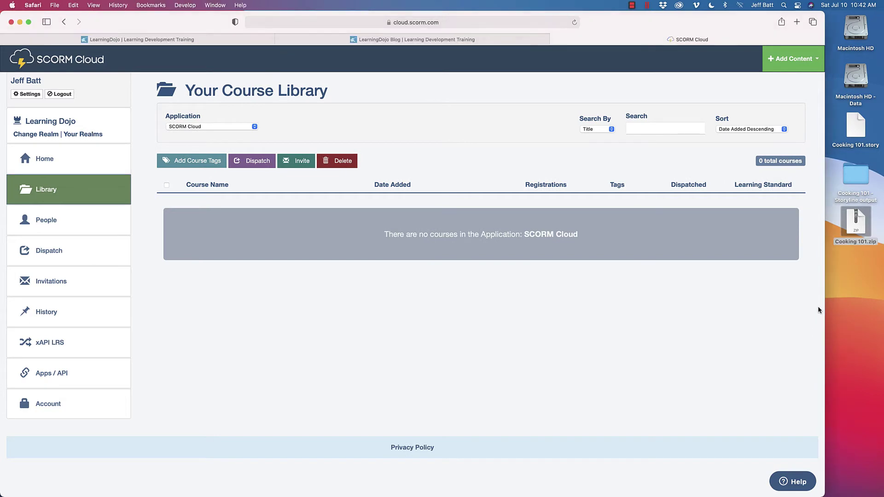
Import Cooking 101.zip from the Desktop into SCORM Cloud as a SCORM, AICC, xAPI or cmi5 package.
click(770, 59)
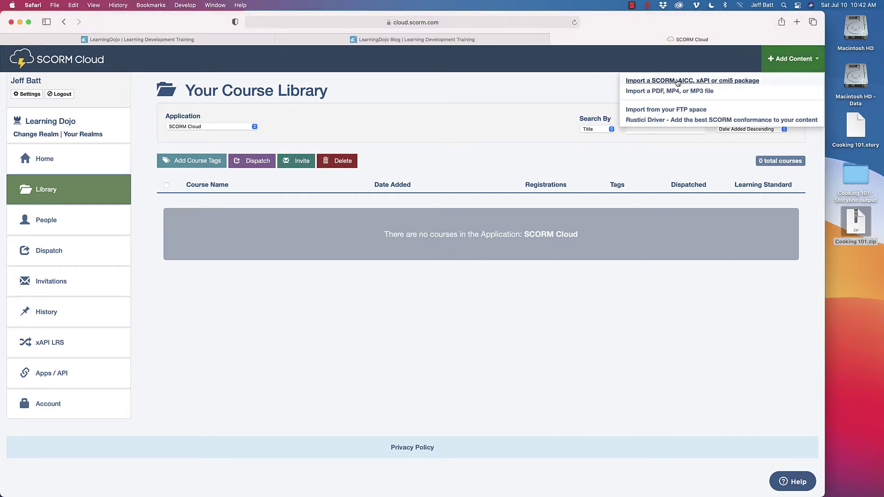
click(738, 83)
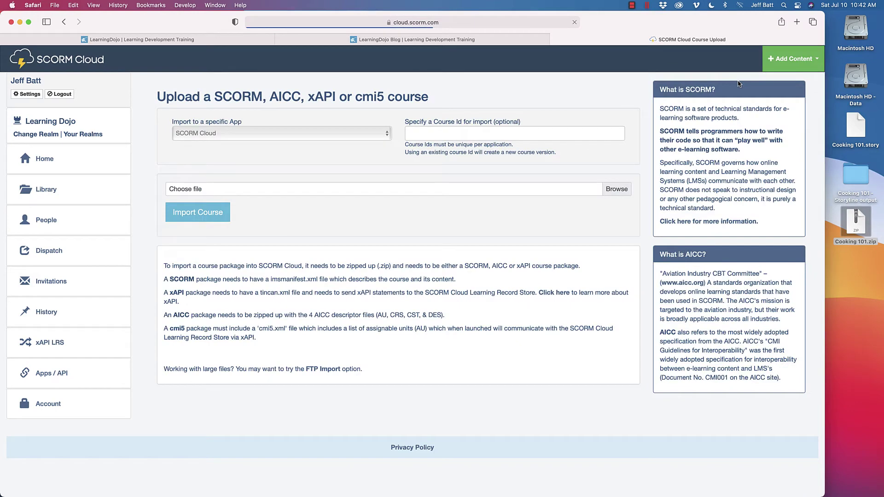
click(615, 190)
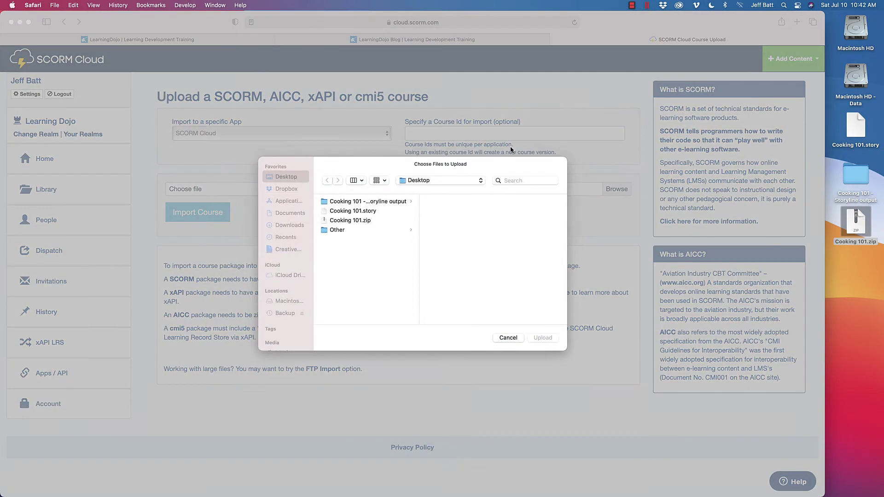
click(363, 221)
click(543, 337)
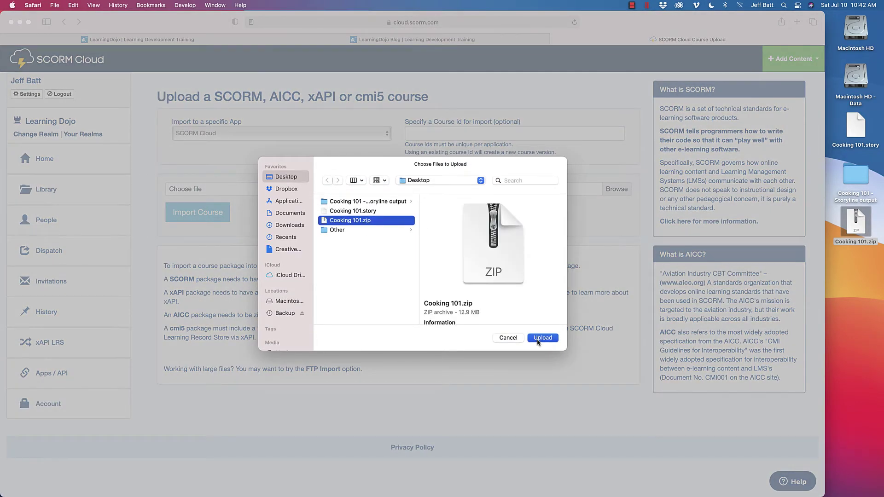
click(218, 224)
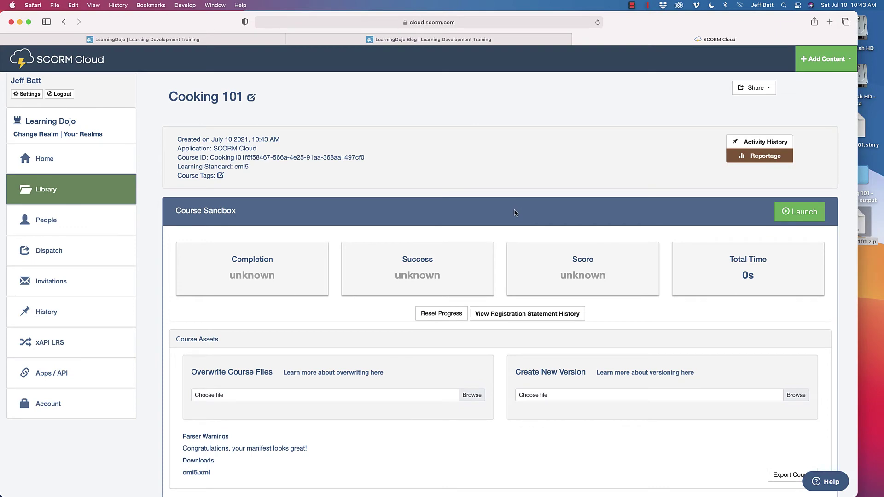
Launch the Cooking 101 course from its sandbox, advance through the slides to the numbered steps page, and close the course window.
click(812, 220)
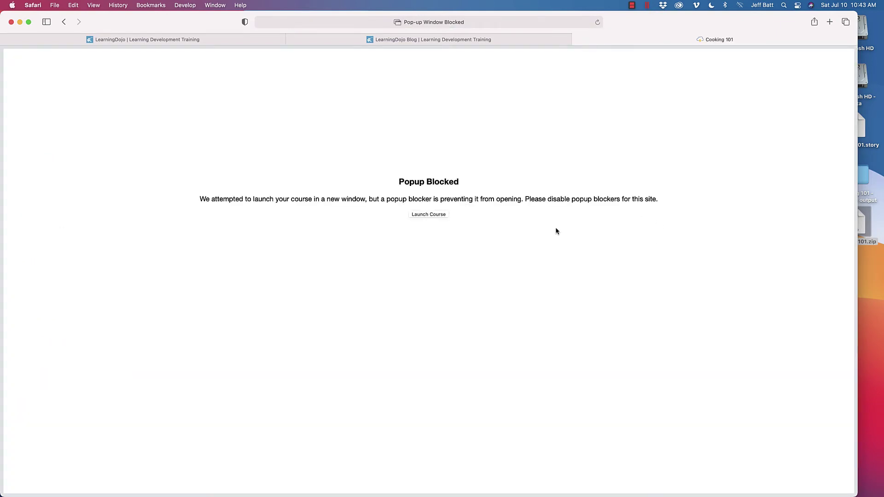
click(425, 215)
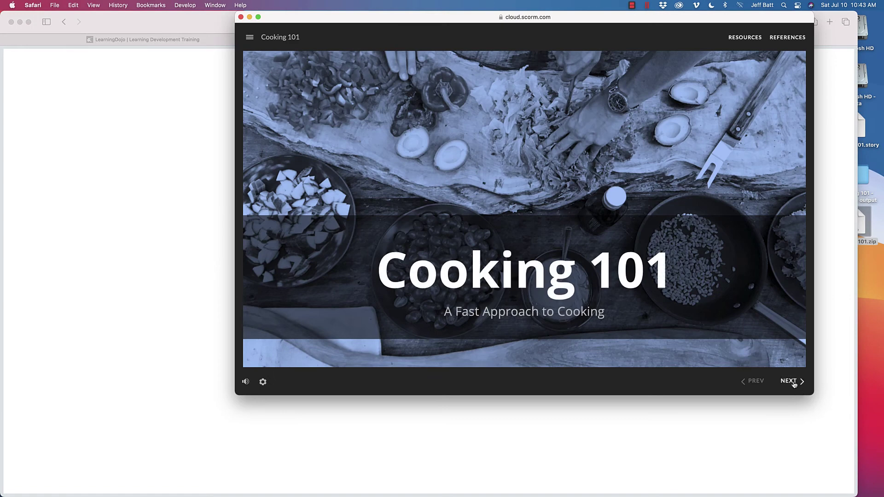
click(792, 385)
click(791, 381)
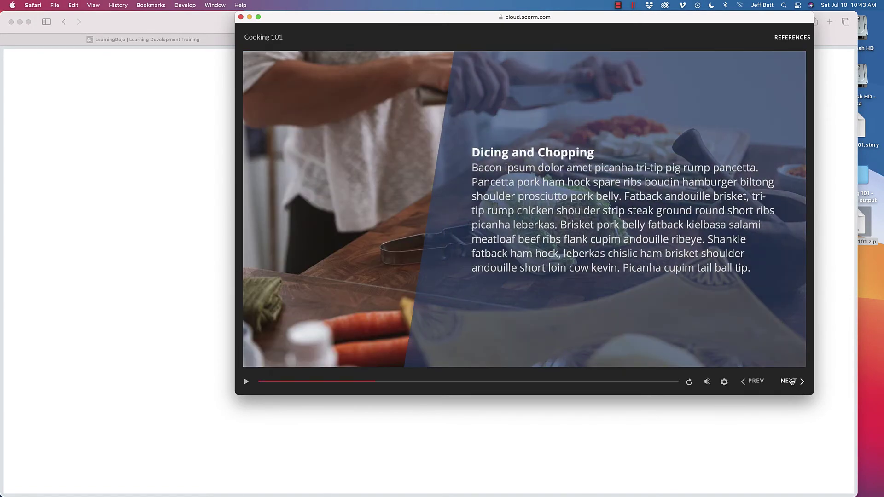
click(246, 381)
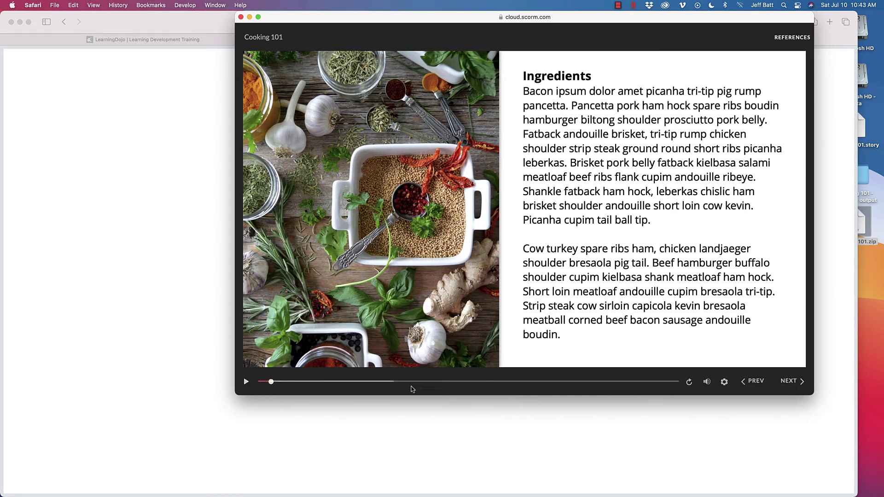
click(801, 383)
click(789, 385)
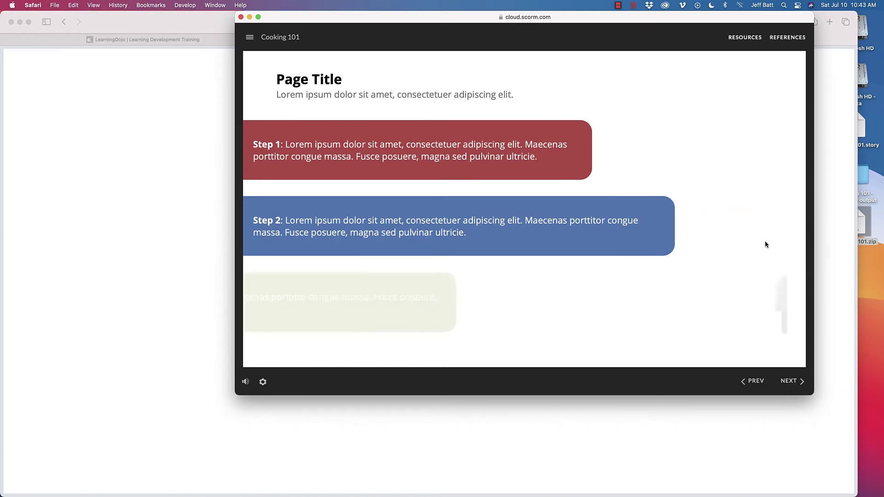
key(super+w)
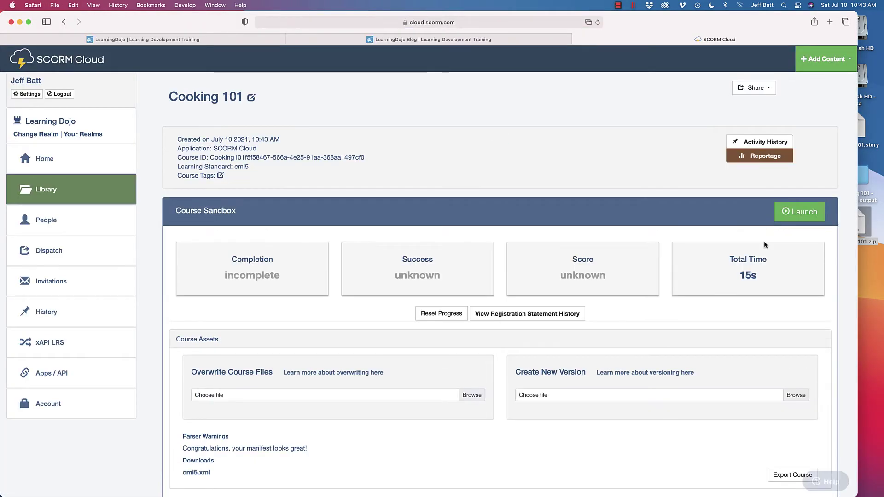
Open the course's registration statement history and examine the raw data of the terminated '3 Steps' statement.
scroll(763, 245, down, 2)
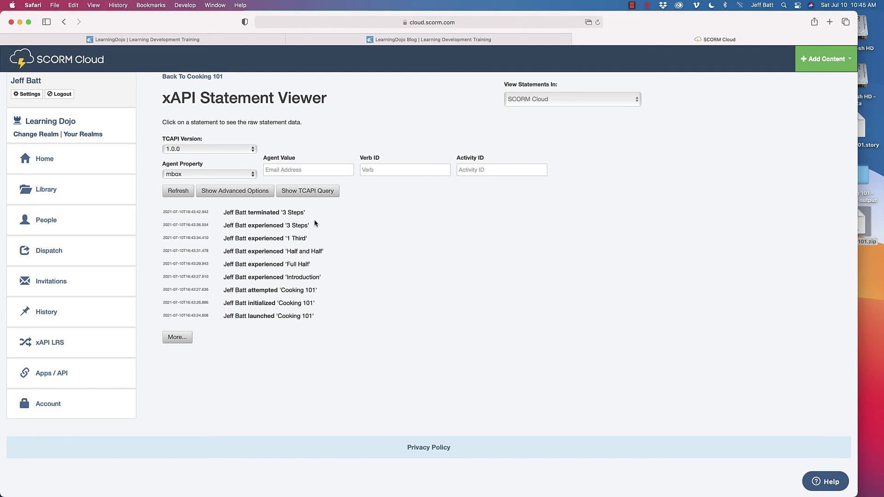
click(288, 212)
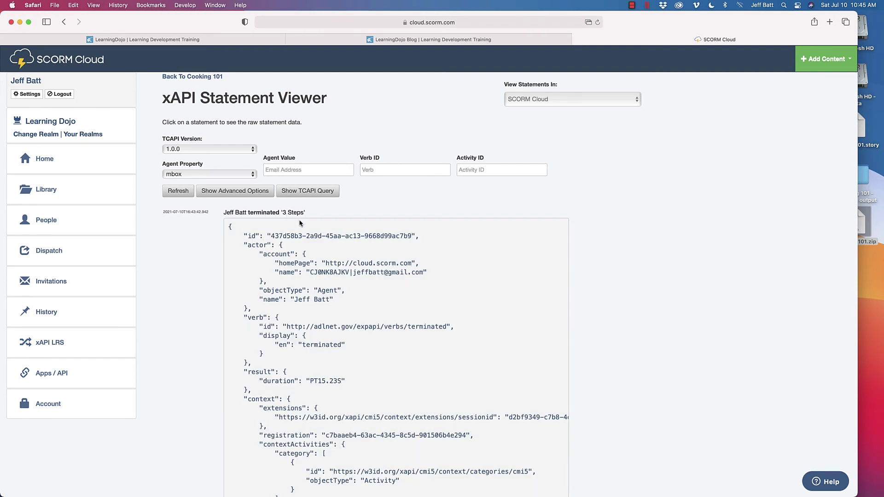
scroll(300, 220, down, 3)
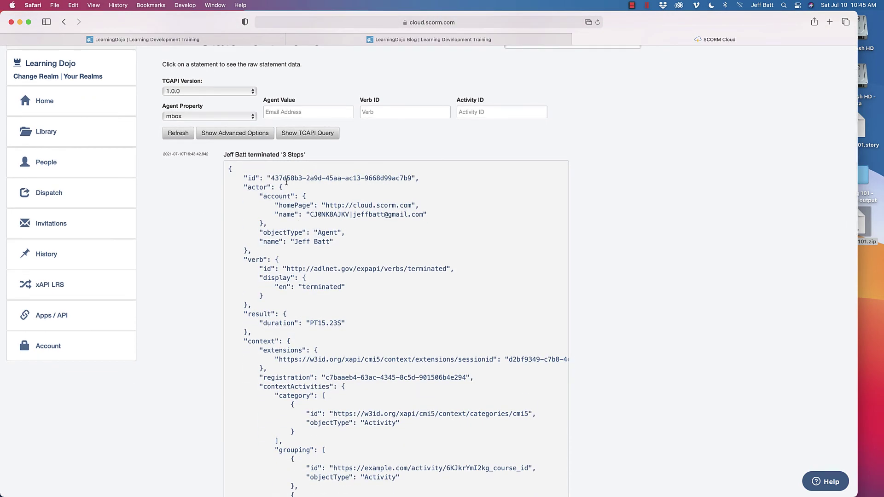
scroll(300, 190, down, 15)
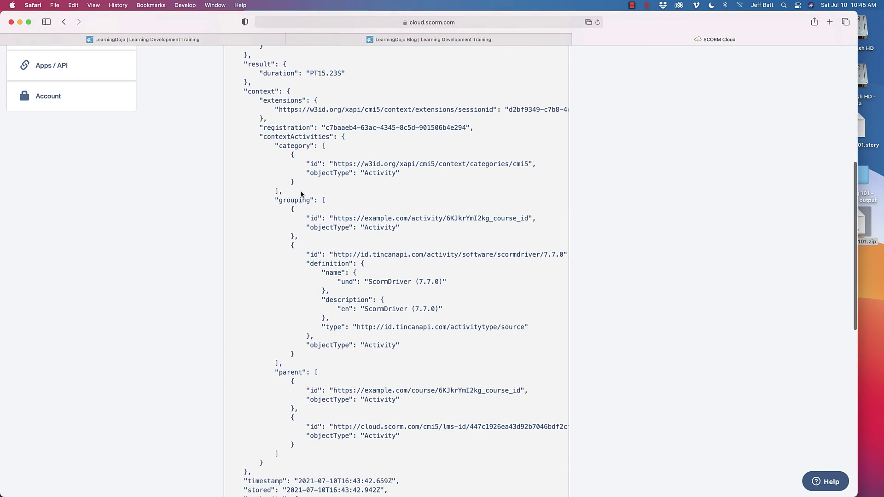
scroll(300, 193, down, 12)
scroll(297, 196, up, 20)
scroll(298, 196, up, 4)
click(266, 206)
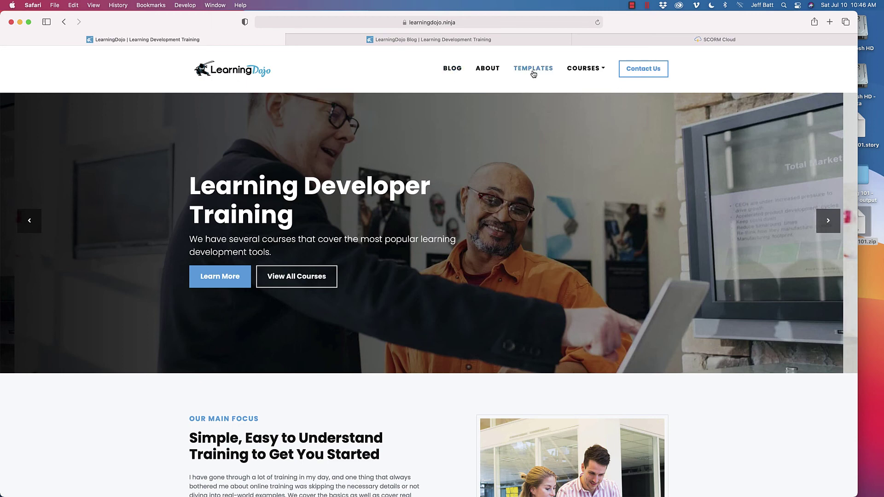
Switch to the LearningDojo home page and show its list of available courses.
click(604, 73)
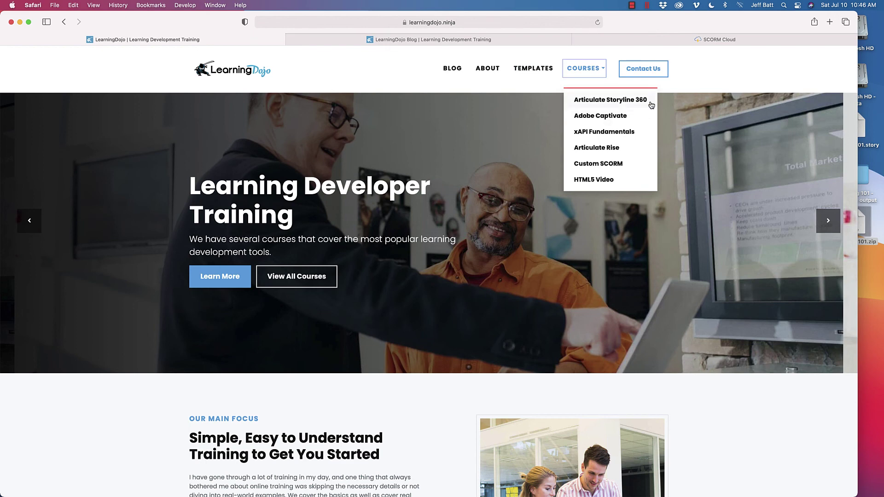